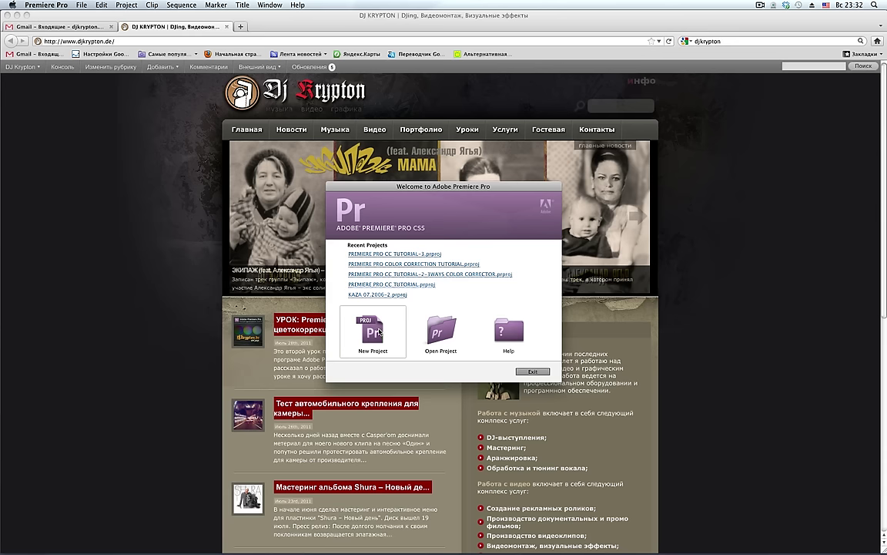
- Create a new Premiere project named 'Fast Color Corrector'
left_click(379, 331)
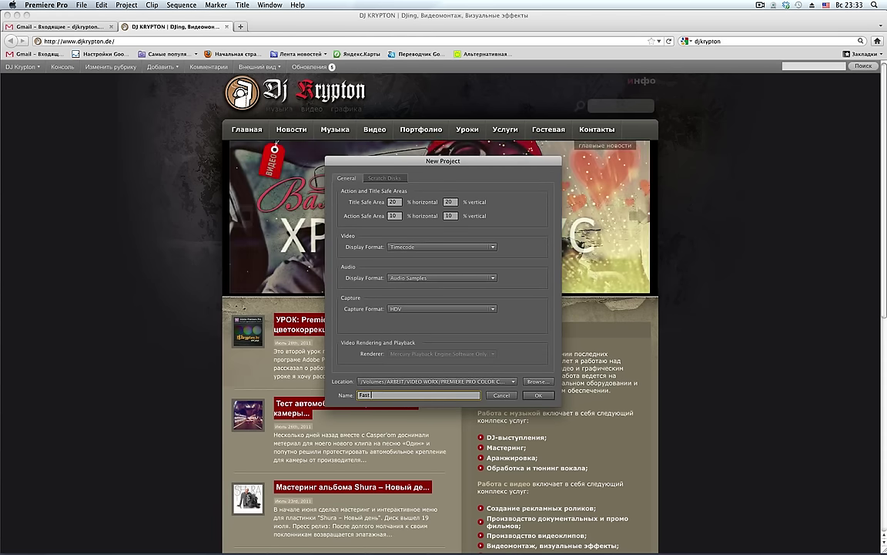
type("Fast Color Corrector")
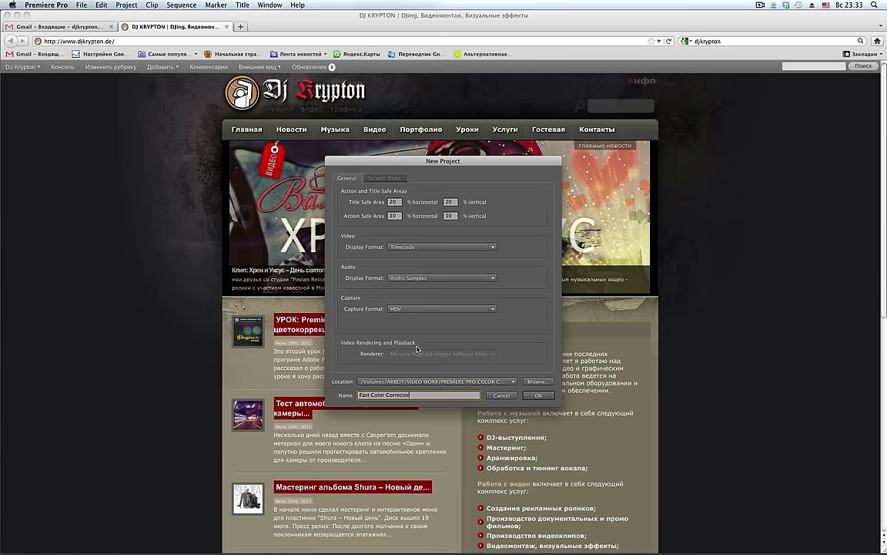
key("Return")
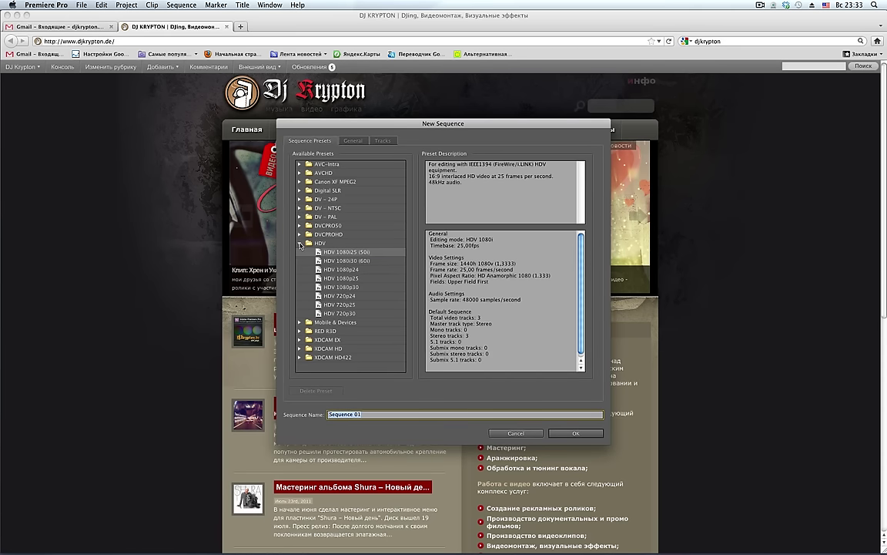
- Create a DSLR 1080p30 sequence named 'Fast Color Corrector'
left_click(301, 243)
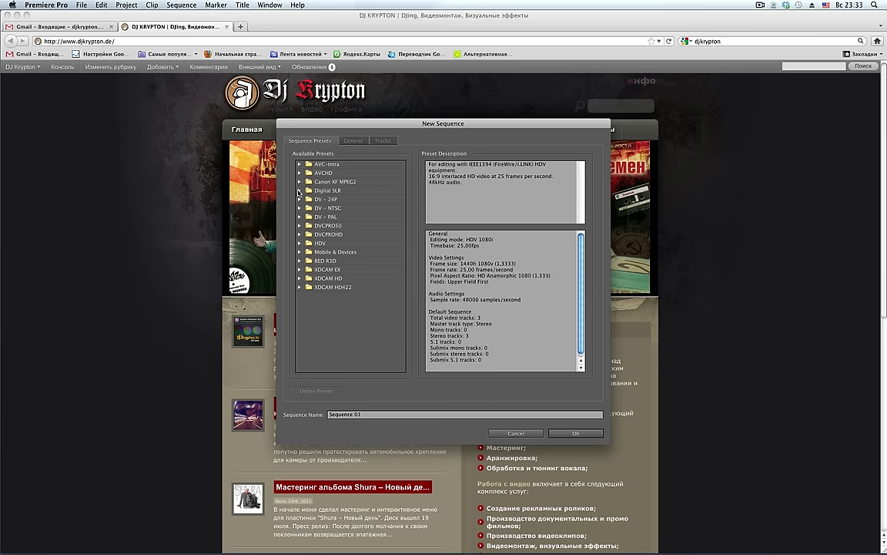
left_click(299, 192)
left_click(308, 200)
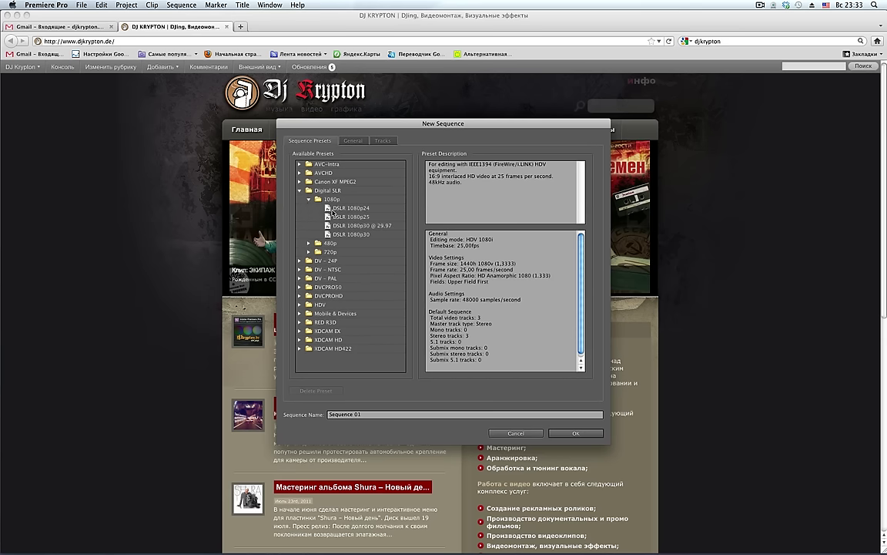
left_click(354, 235)
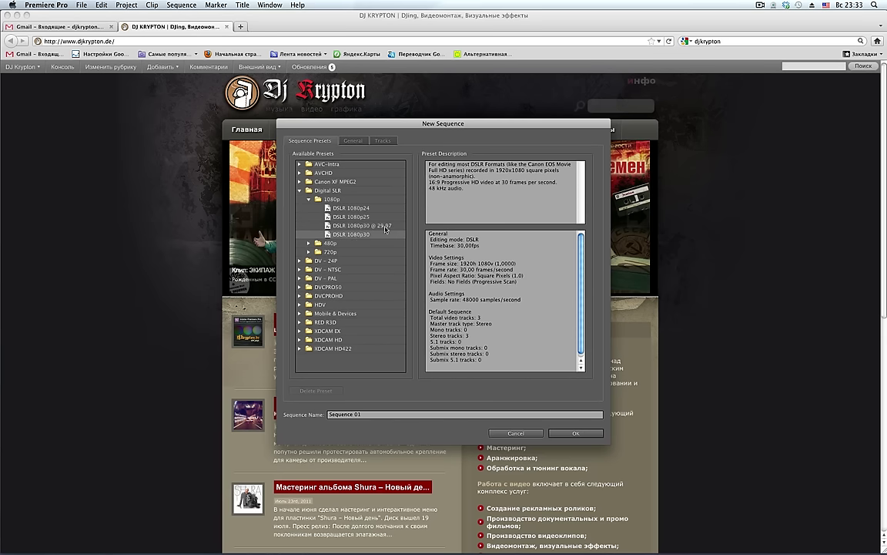
left_click(373, 416)
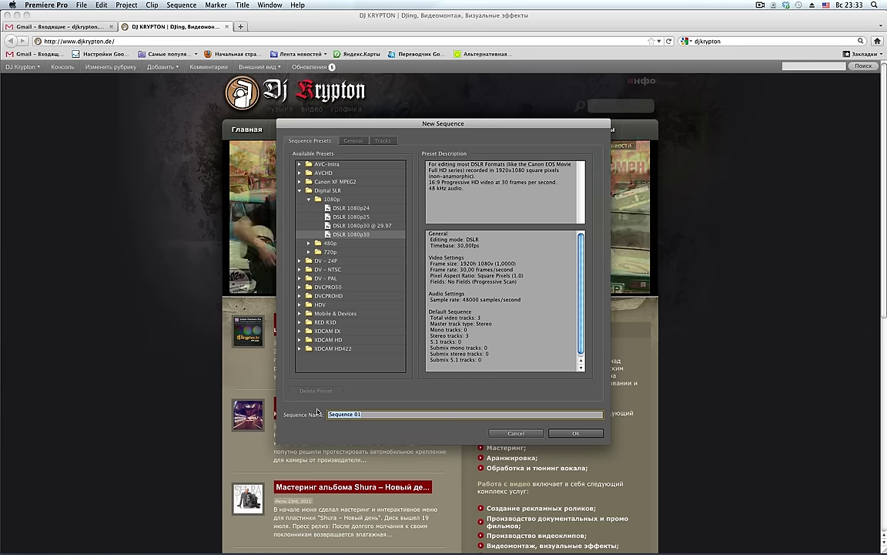
type("Fast Color Corrector")
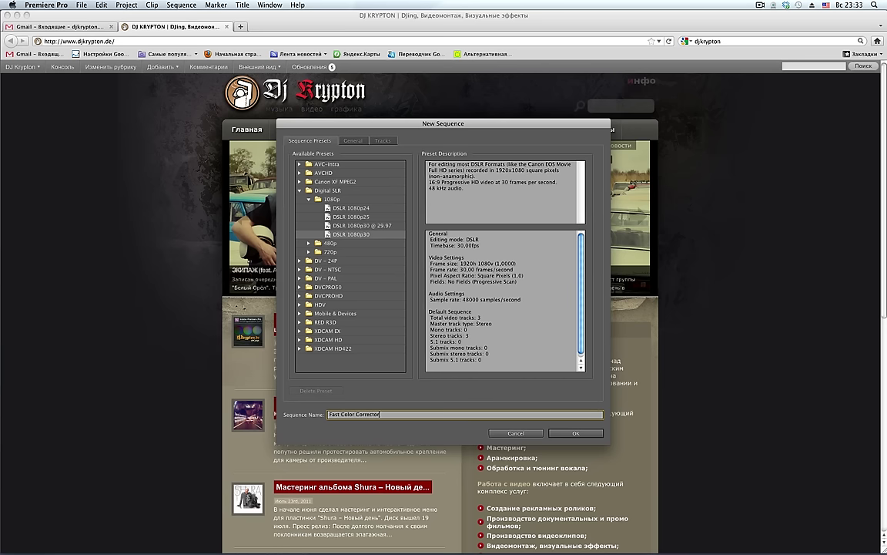
key("Return")
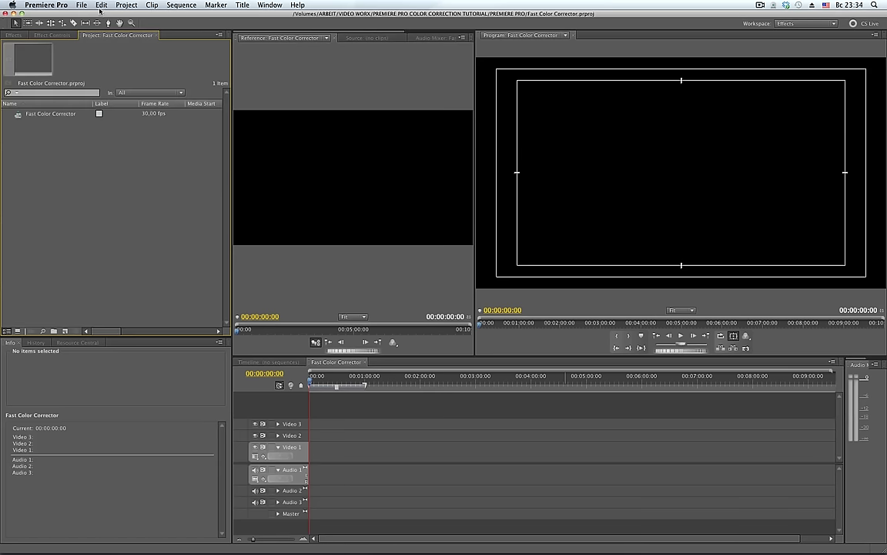
- Import MVI_9936.MOV from the ODIN > ORG > FLASH folder
left_click(83, 5)
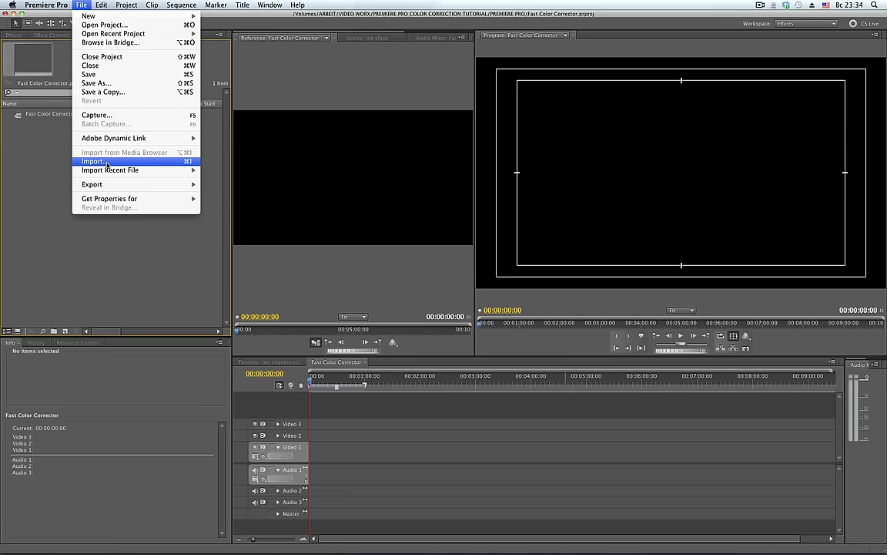
left_click(107, 163)
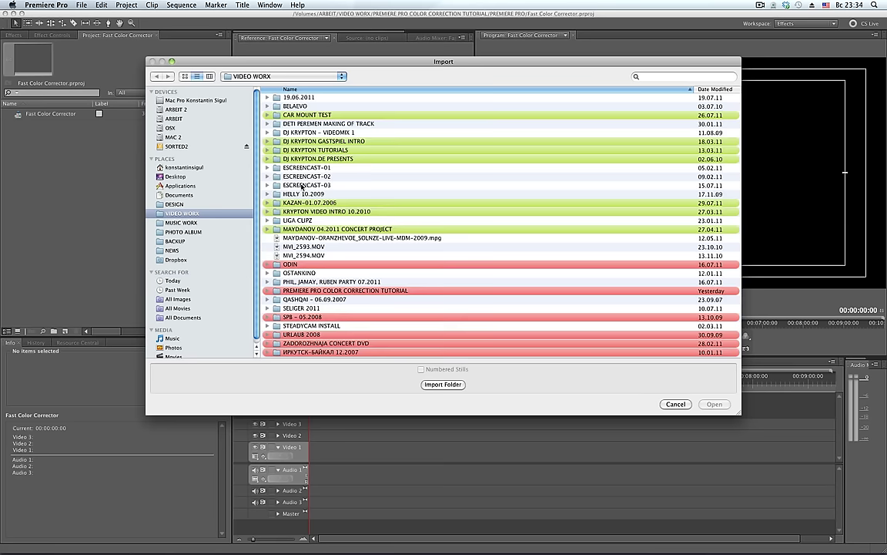
double_click(310, 265)
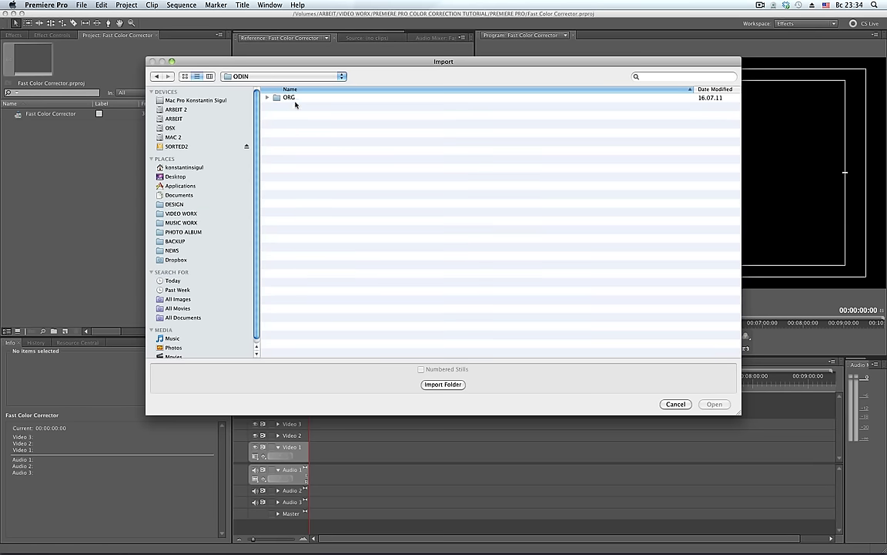
double_click(294, 99)
double_click(293, 96)
scroll(314, 309, "down", 10)
left_click(314, 309)
scroll(380, 238, "down", 5)
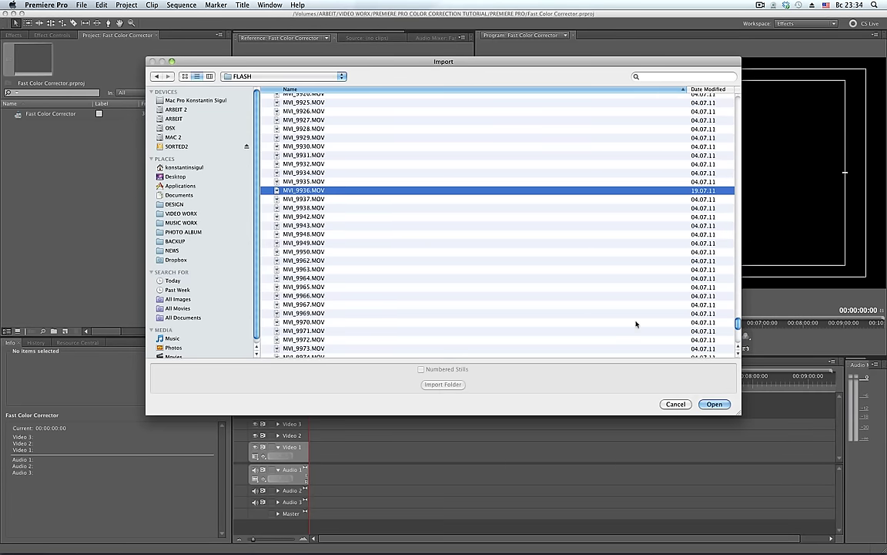
left_click(710, 403)
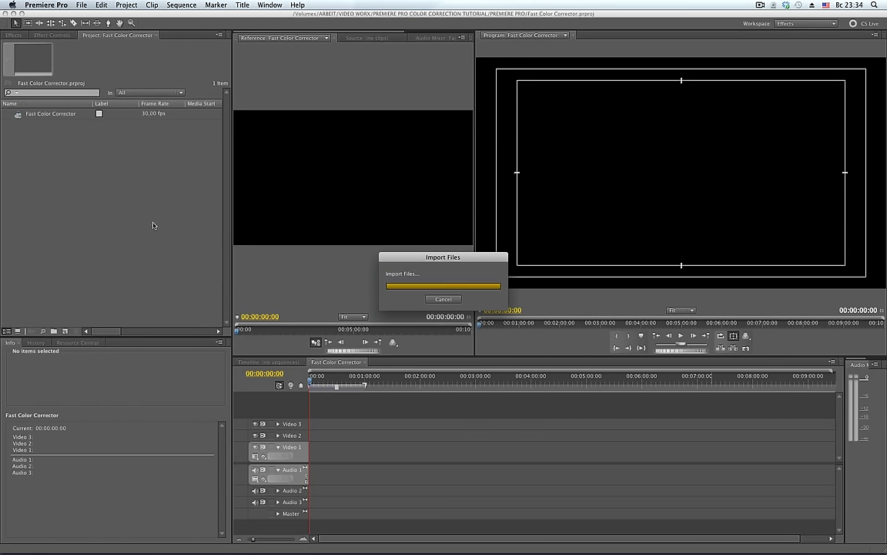
- Place MVI_9936.MOV on Video 1 without its audio and cue the playhead near 1:22
left_click_drag(21, 128, 316, 463)
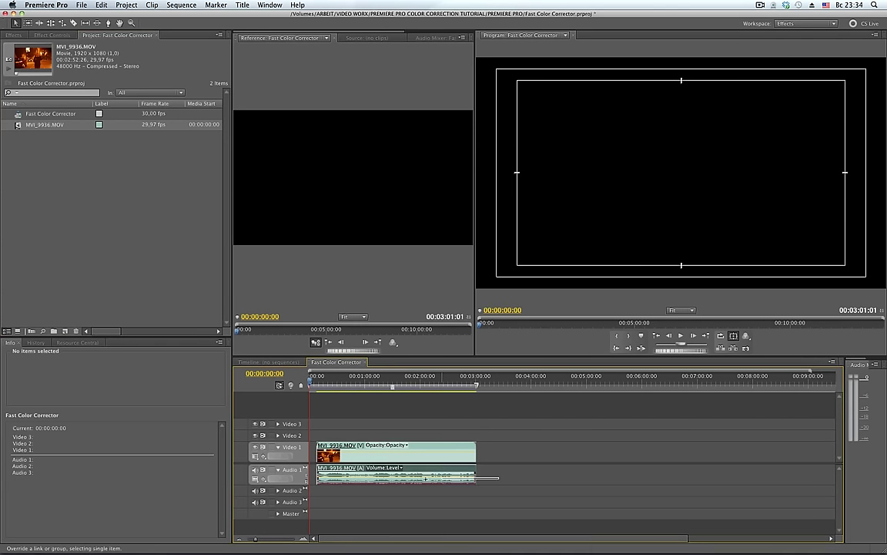
left_click(442, 469)
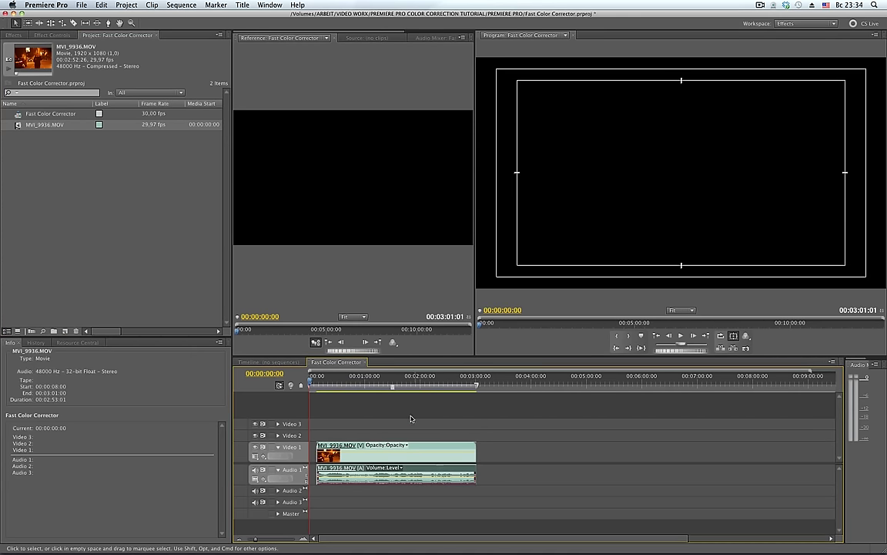
key("Delete")
left_click(380, 381)
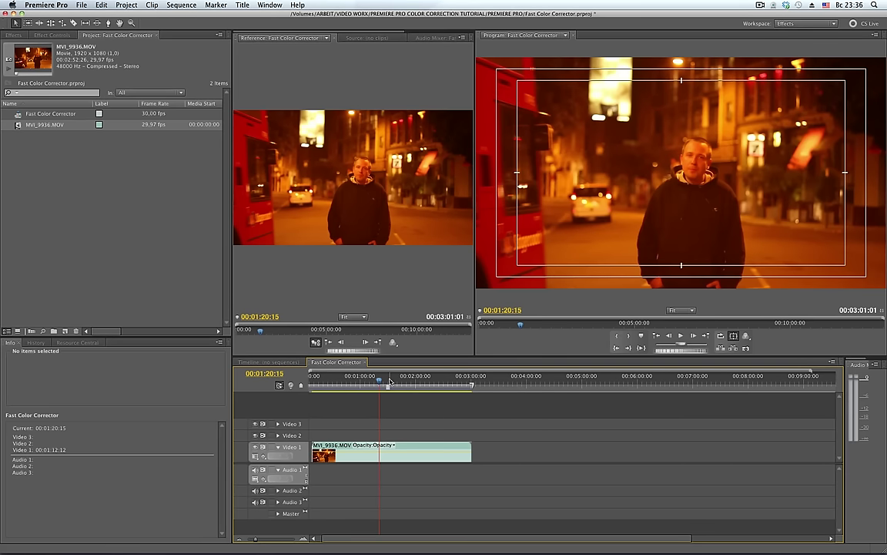
key("space")
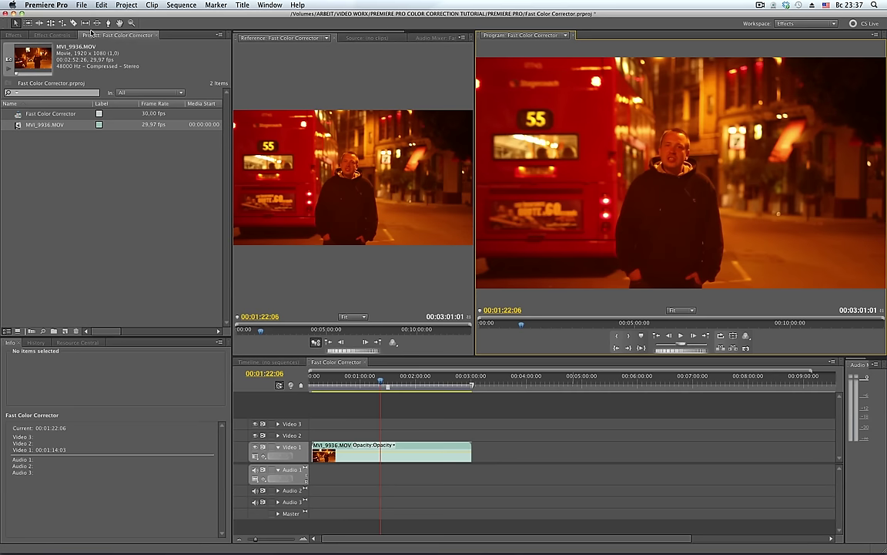
- Apply Color Correction > Fast Color Corrector to the Video 1 clip and view its Effect Controls
left_click(13, 35)
type("fast colo")
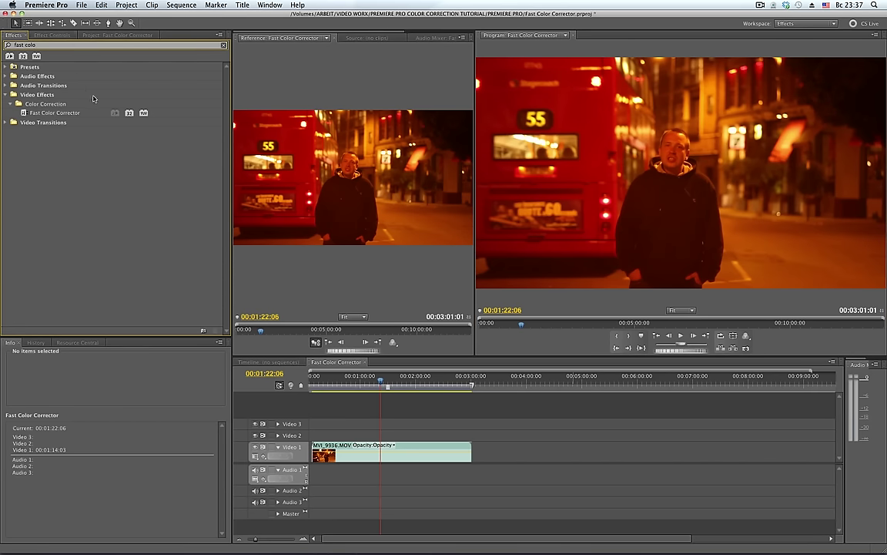
left_click(223, 45)
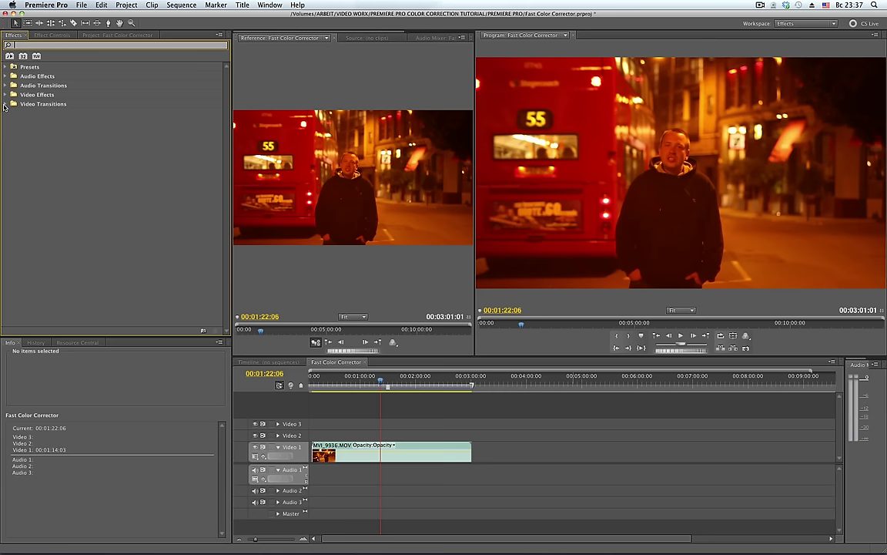
left_click(5, 94)
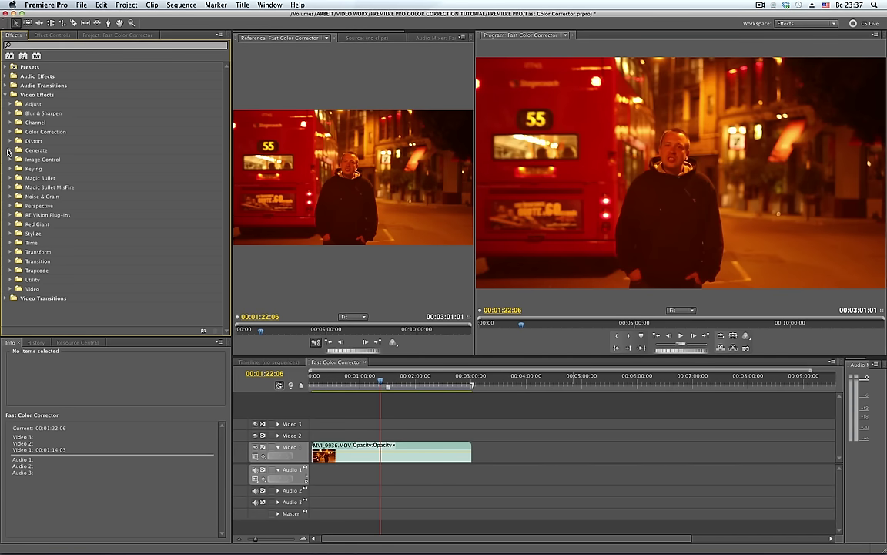
left_click(12, 131)
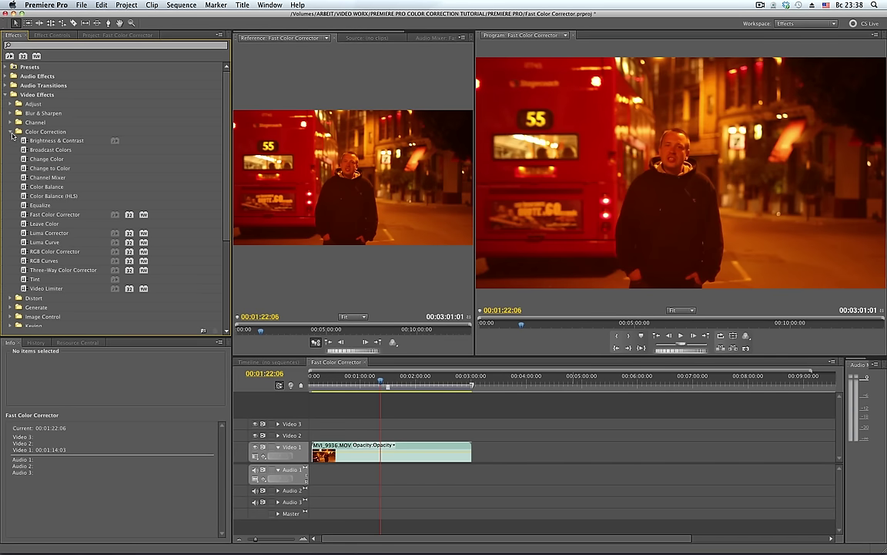
left_click(28, 215)
left_click_drag(28, 215, 371, 445)
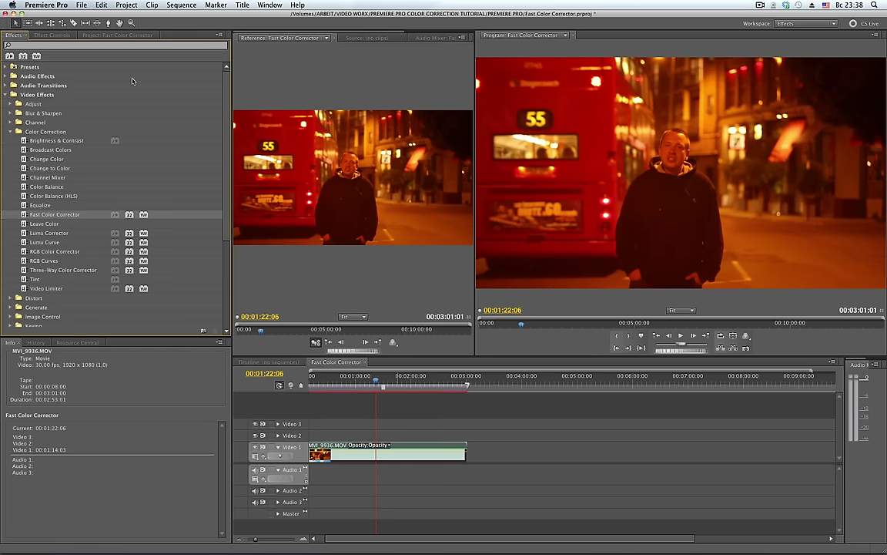
left_click(98, 35)
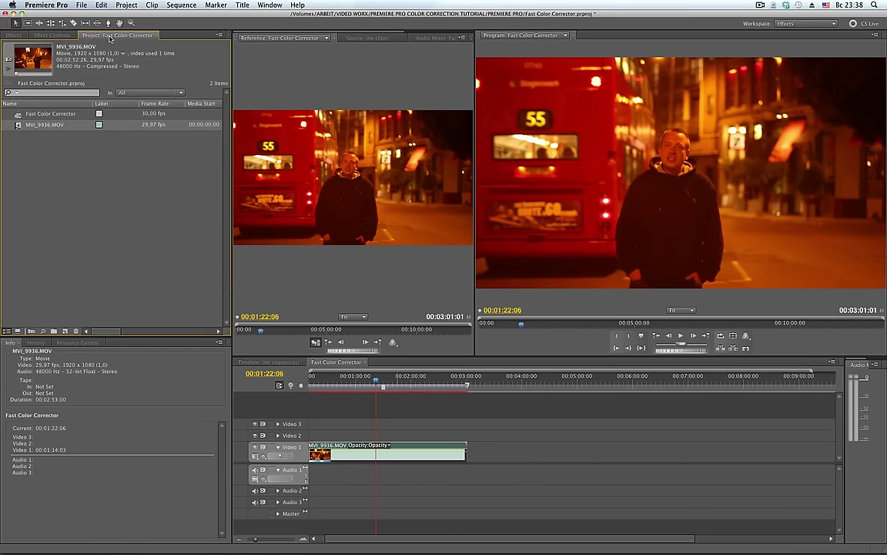
left_click(59, 35)
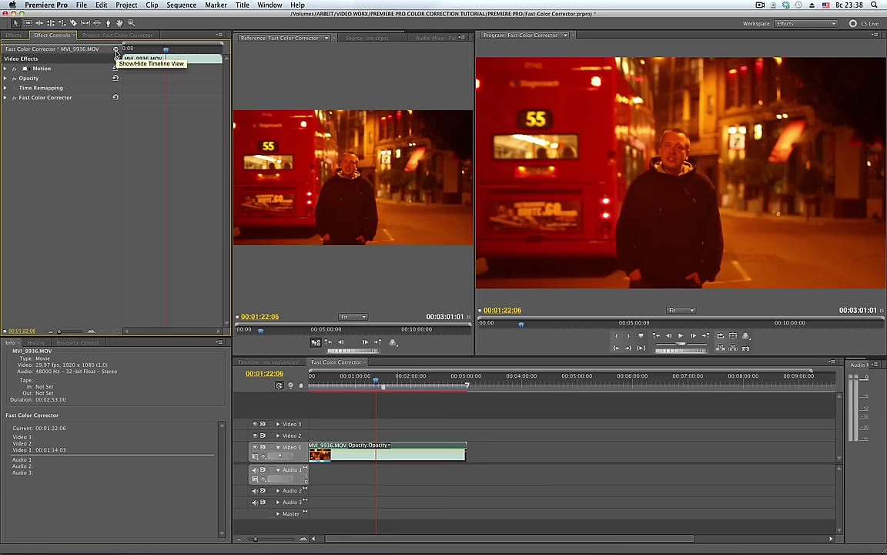
- Hide the keyframe timeline and expand Fast Color Corrector's white balance and hue wheel settings
left_click(117, 50)
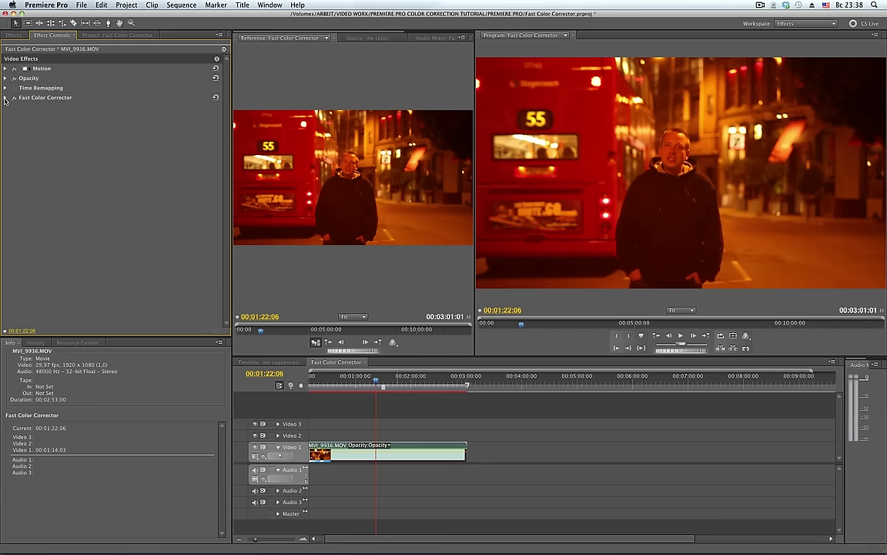
left_click(6, 98)
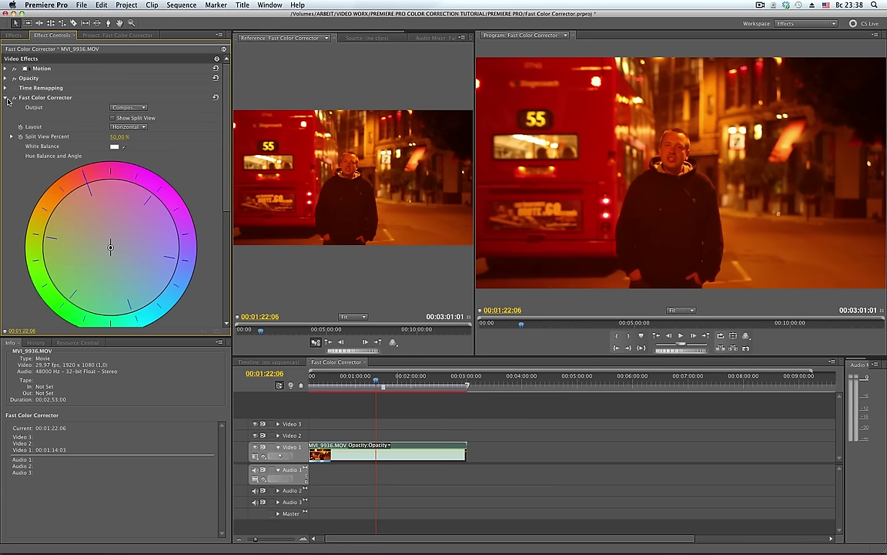
scroll(8, 106, "down", 2)
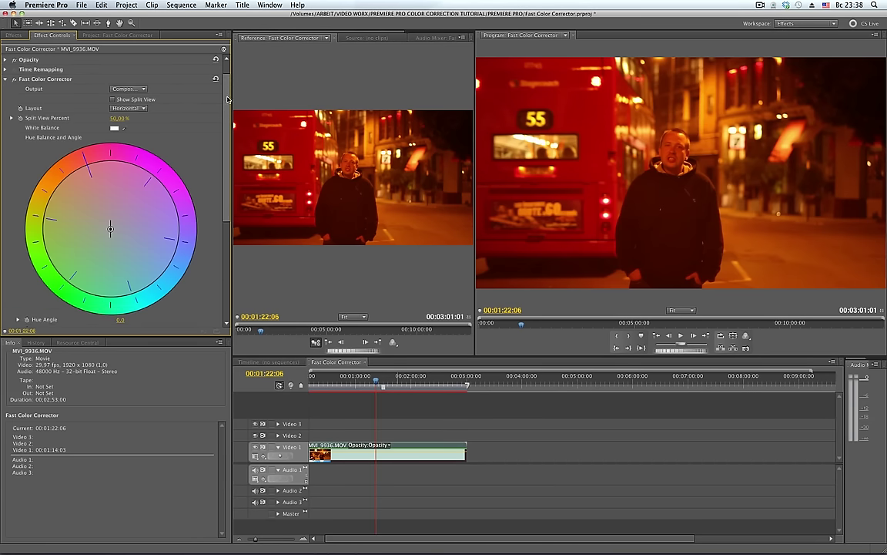
scroll(207, 89, "down", 4)
mouse_move(227, 127)
left_mouse_down()
mouse_move(221, 91)
mouse_move(228, 122)
left_mouse_up()
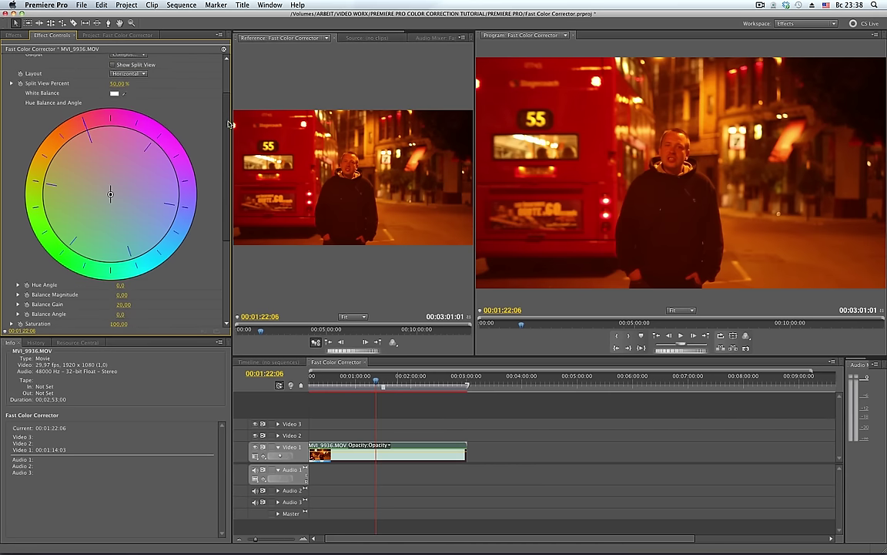
mouse_move(229, 122)
left_mouse_down()
mouse_move(228, 91)
mouse_move(228, 130)
mouse_move(227, 120)
left_mouse_up()
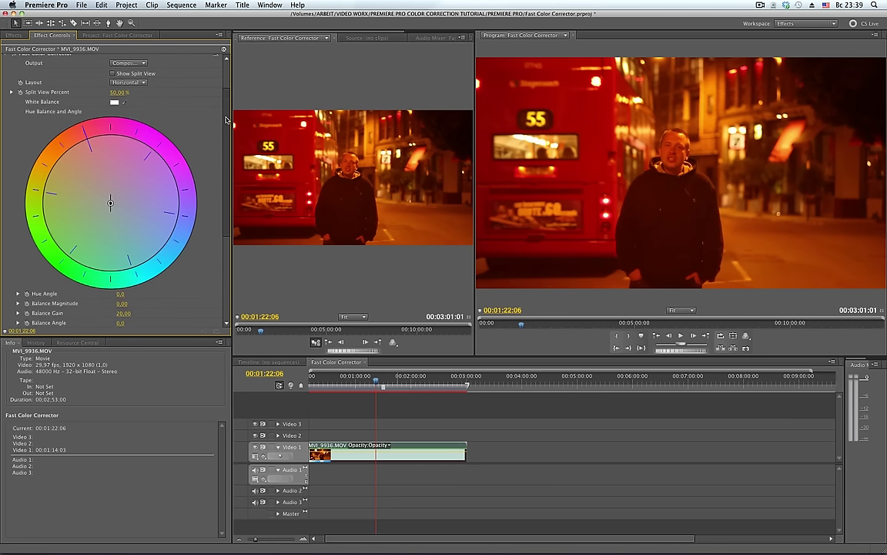
left_click_drag(228, 119, 228, 107)
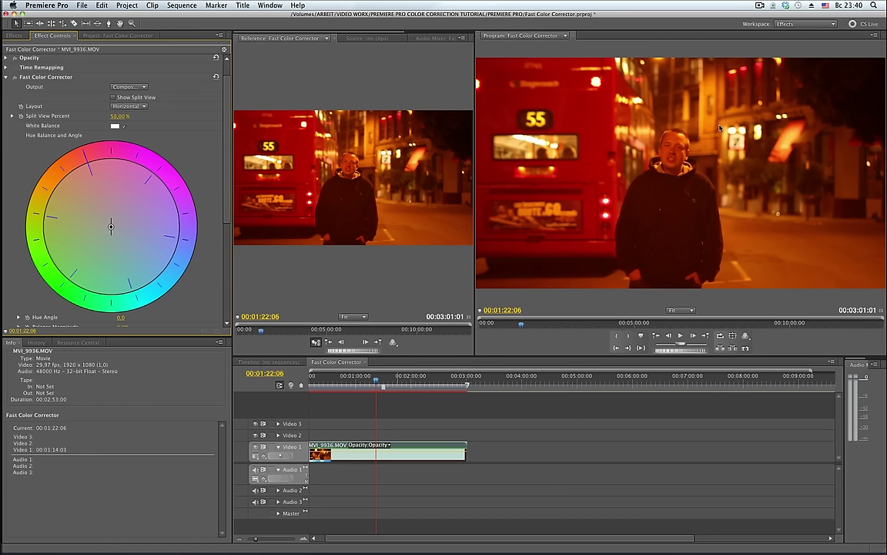
- Sample orange areas of the street frame with the White Balance eyedropper
left_click(124, 125)
left_click(595, 98)
left_click_drag(595, 98, 532, 135)
mouse_move(125, 125)
left_mouse_down()
mouse_move(717, 132)
mouse_move(710, 88)
left_mouse_up()
left_click_drag(710, 88, 707, 94)
scroll(179, 229, "down", 3)
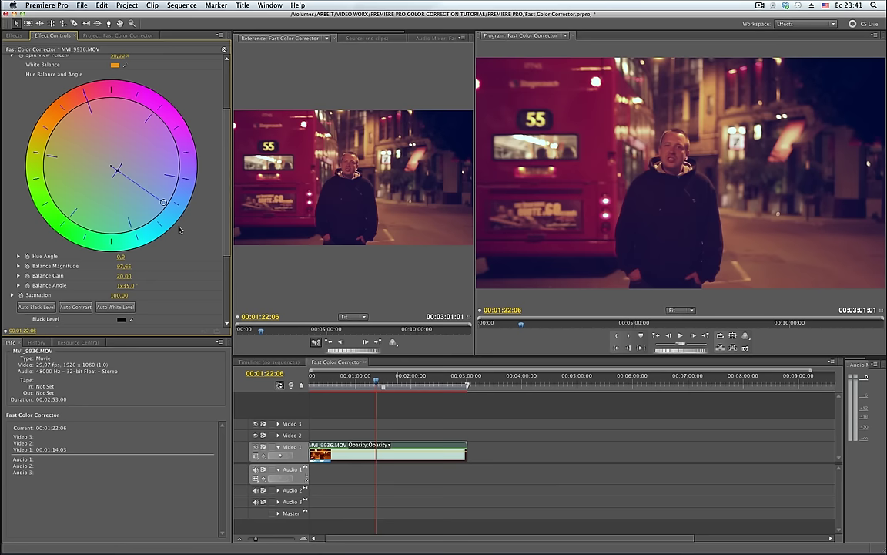
left_click_drag(279, 136, 580, 119)
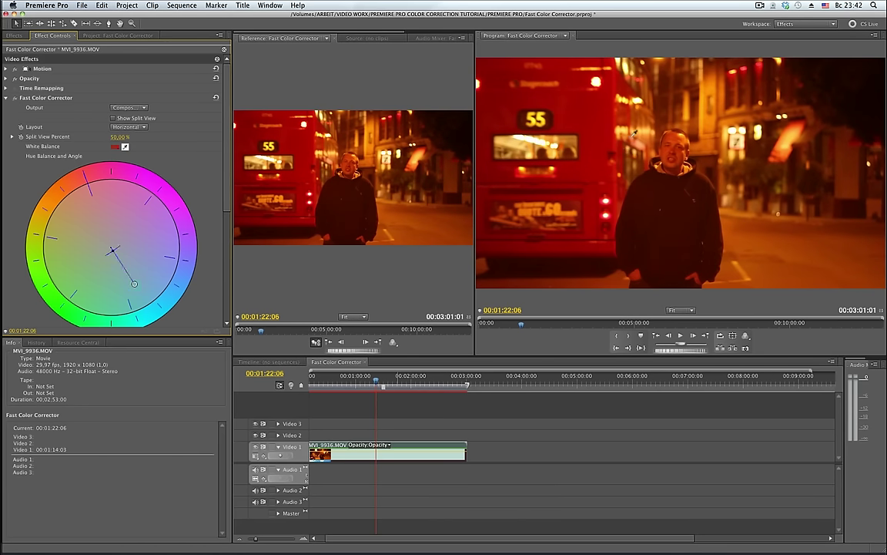
left_click_drag(656, 125, 653, 135)
left_click_drag(652, 135, 646, 134)
- Reset the Fast Color Corrector and resample an orange area to neutralize the cast
left_click(215, 98)
mouse_move(125, 146)
left_mouse_down()
mouse_move(715, 73)
mouse_move(712, 83)
left_mouse_up()
left_click_drag(713, 82, 640, 77)
- Review playback, then set Balance Magnitude to 100.00 and Balance Gain to 20.80
key("space")
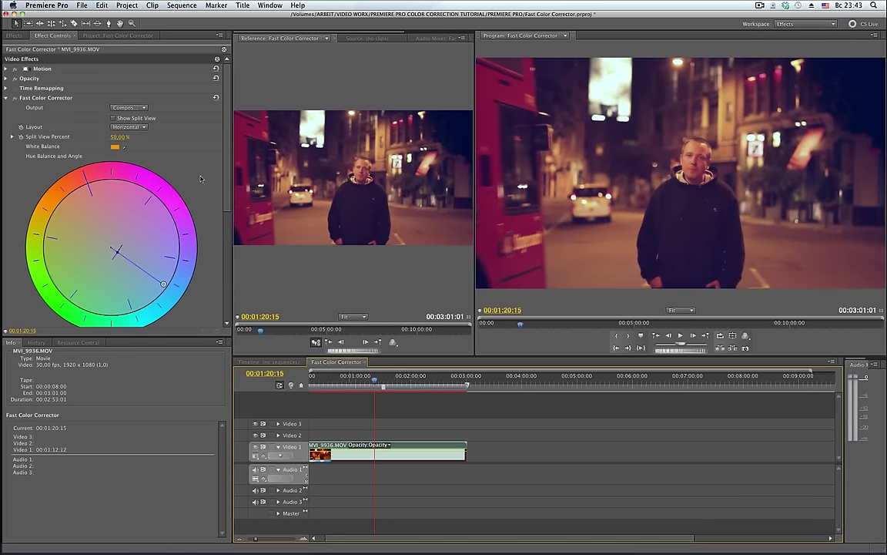
scroll(221, 233, "down", 5)
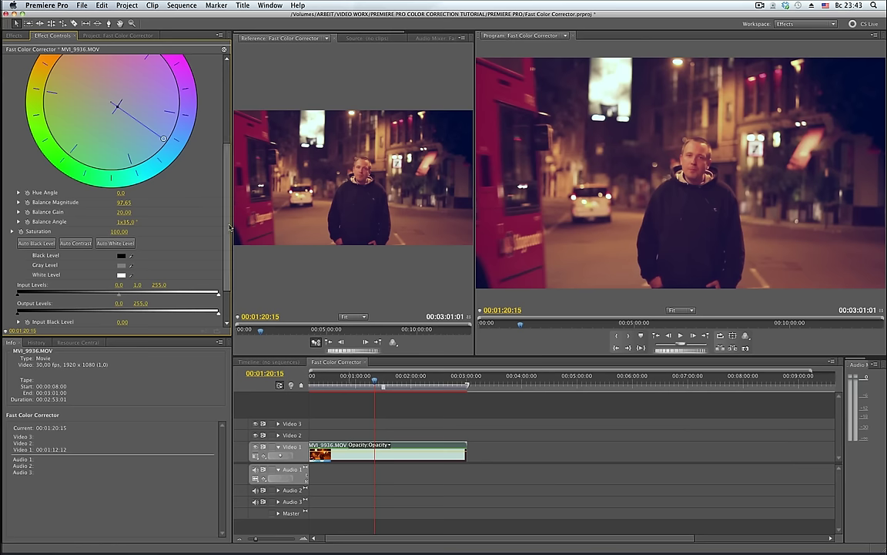
scroll(123, 202, "down", 1)
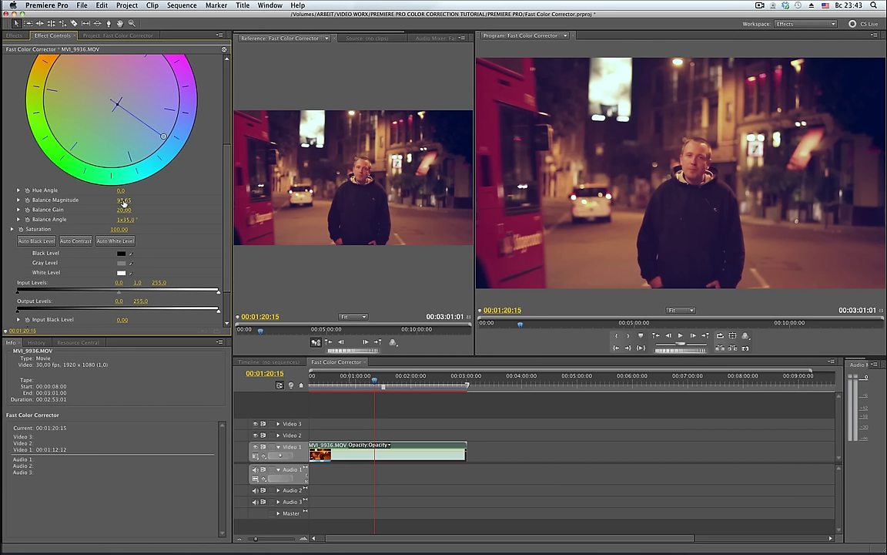
left_click_drag(124, 200, 112, 200)
left_click_drag(124, 200, 137, 199)
left_click_drag(114, 98, 117, 105)
- Raise Saturation to 113 and set input levels to black 5.4, gray 0.89, white 236.9
scroll(124, 181, "down", 3)
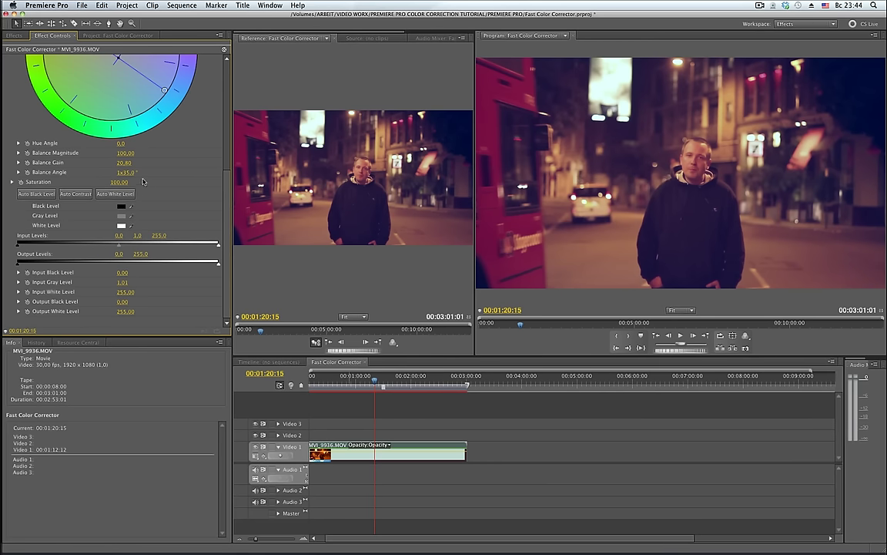
left_click_drag(129, 183, 144, 183)
left_click_drag(120, 245, 114, 248)
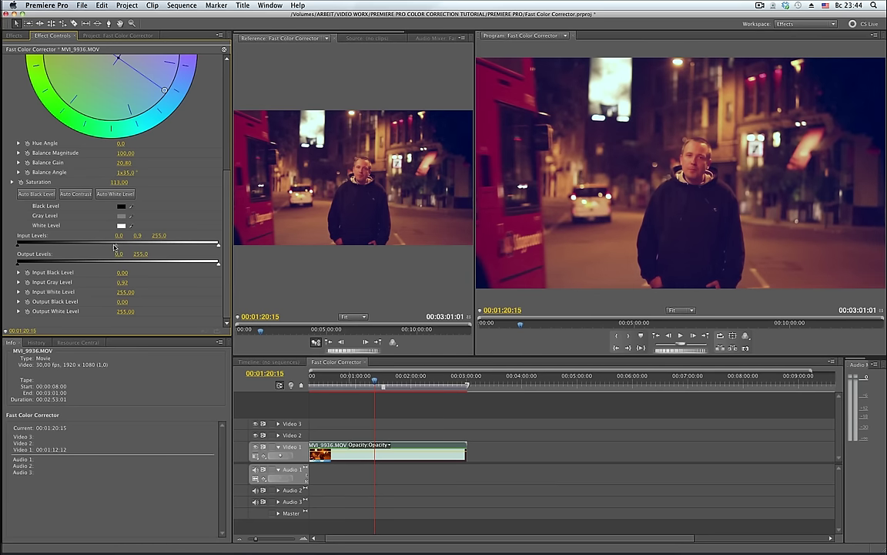
left_click_drag(114, 246, 113, 246)
left_click_drag(207, 245, 205, 245)
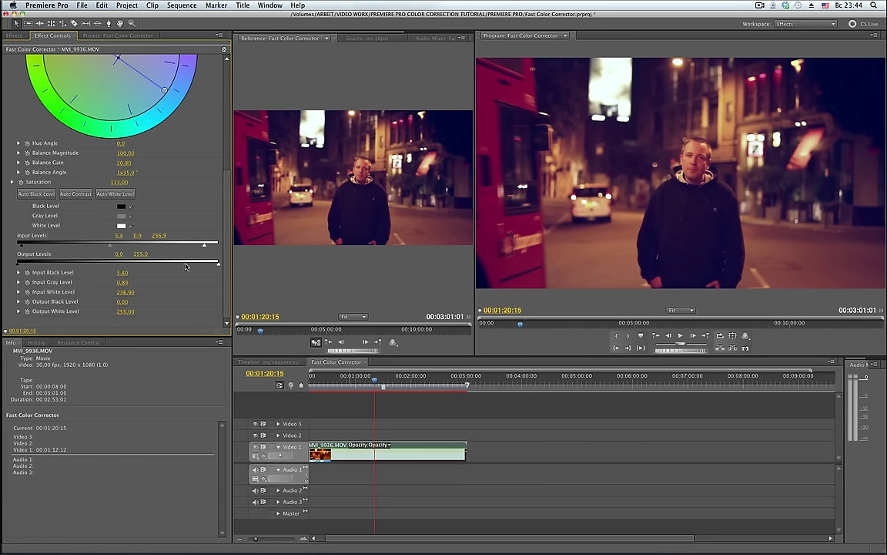
scroll(114, 245, "up", 3)
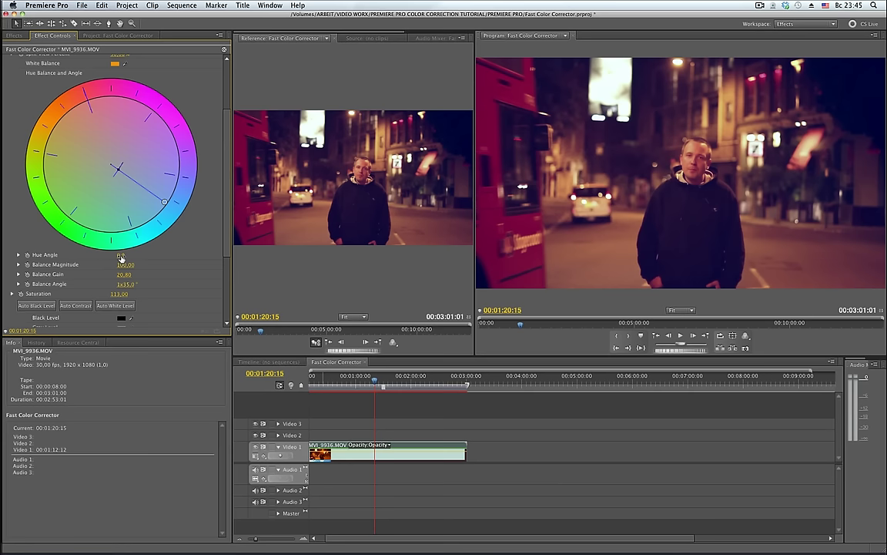
- Set Hue Angle to -1.2° and play back the corrected street clip
left_click_drag(121, 254, 117, 254)
left_click(372, 380)
key("space")
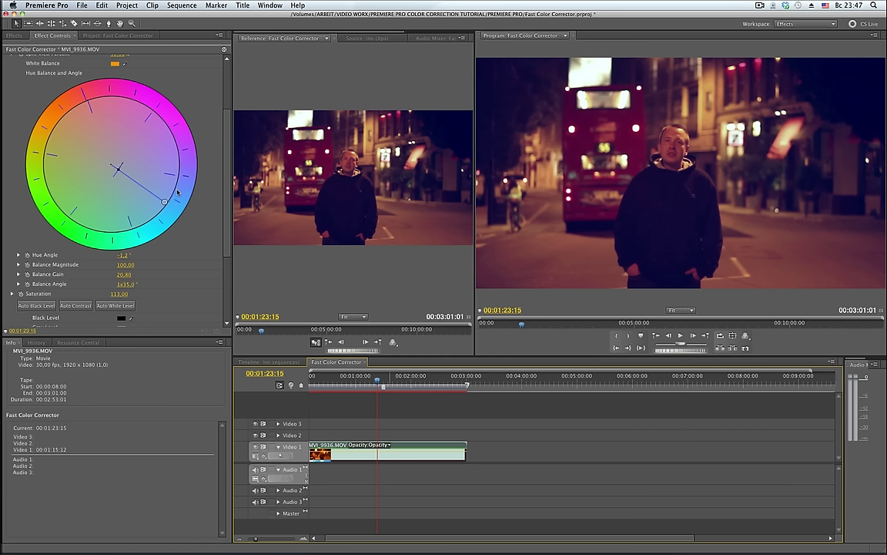
scroll(177, 191, "up", 2)
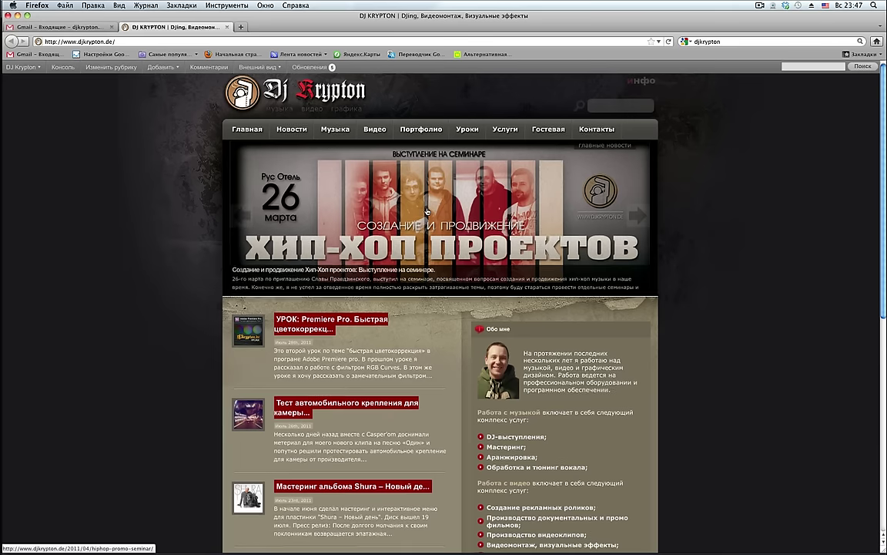
scroll(524, 313, "down", 10)
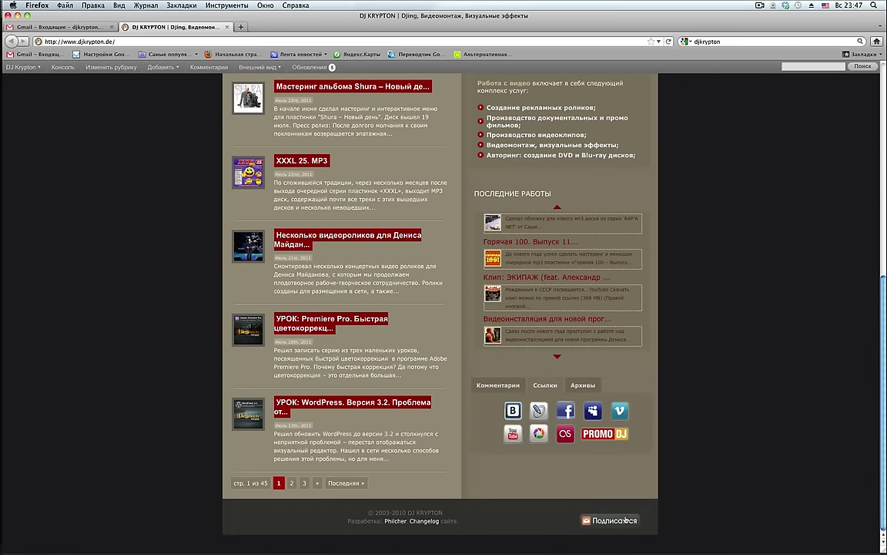
scroll(488, 255, "up", 5)
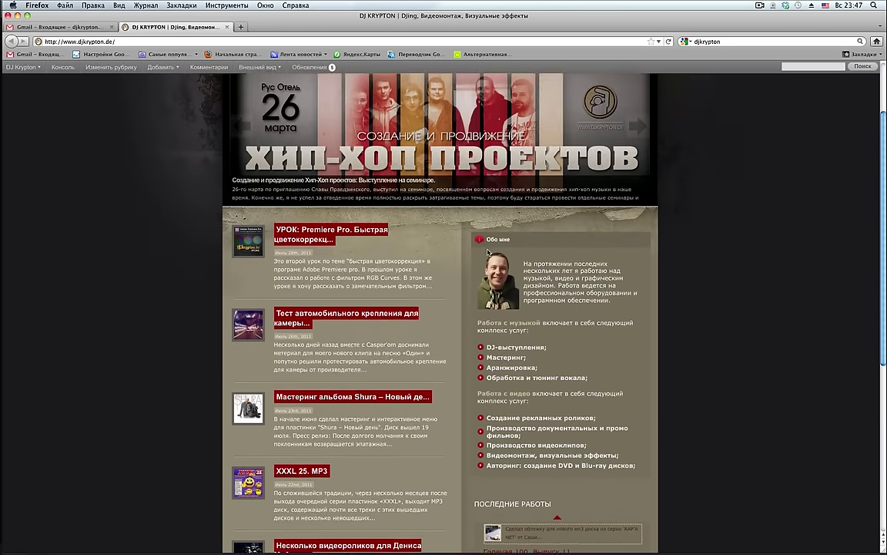